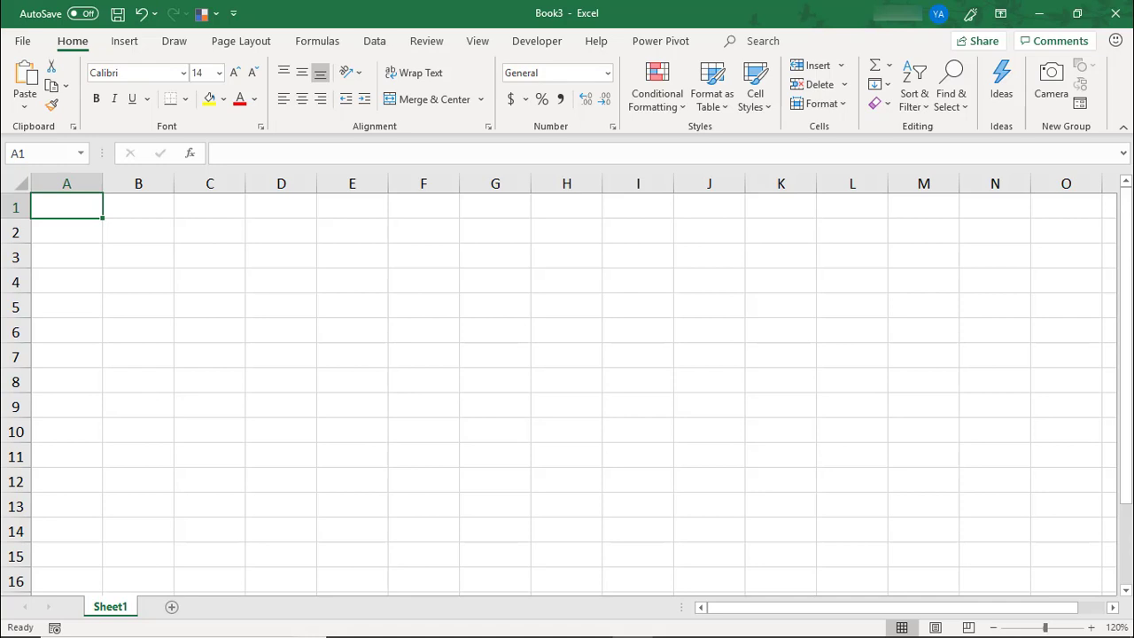
Step: Enter Company, Microsoft and Starbucks down cells A1:A3
{"action": "type", "text": "Co"}
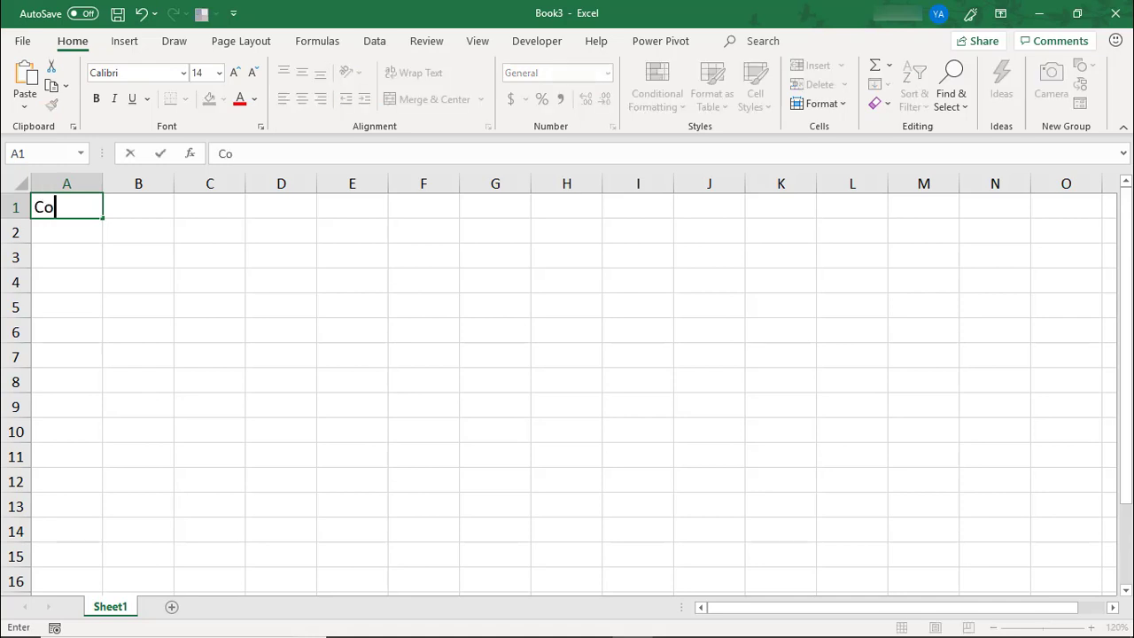
{"action": "type", "text": "mpany"}
{"action": "key", "text": "Return"}
{"action": "type", "text": "Mi"}
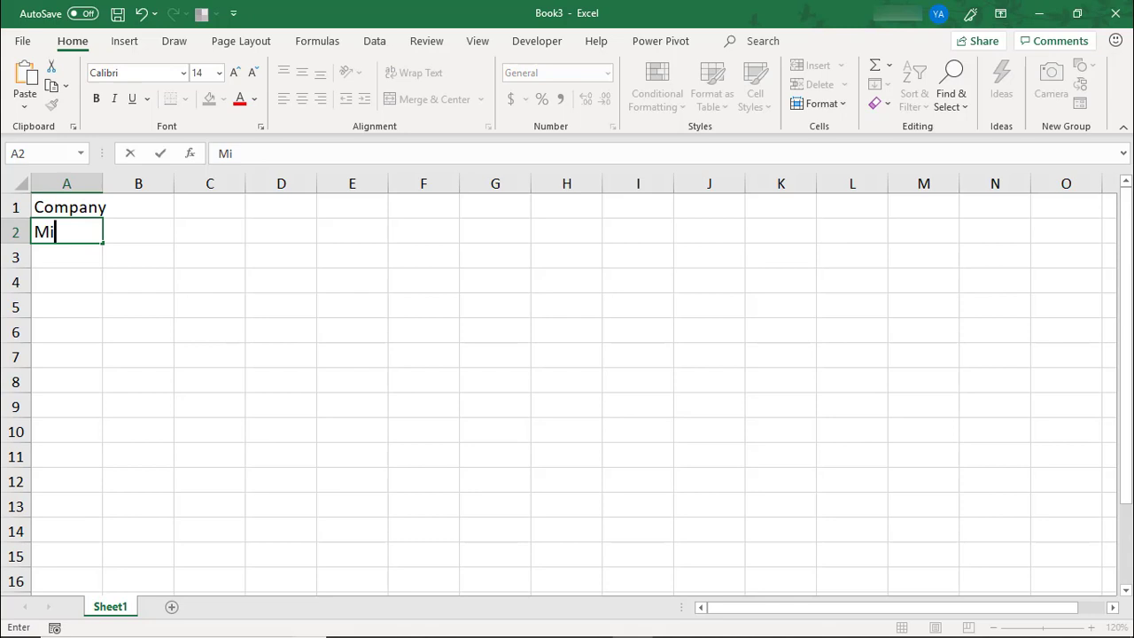
{"action": "type", "text": "crosoft"}
{"action": "key", "text": "Return"}
{"action": "type", "text": "St"}
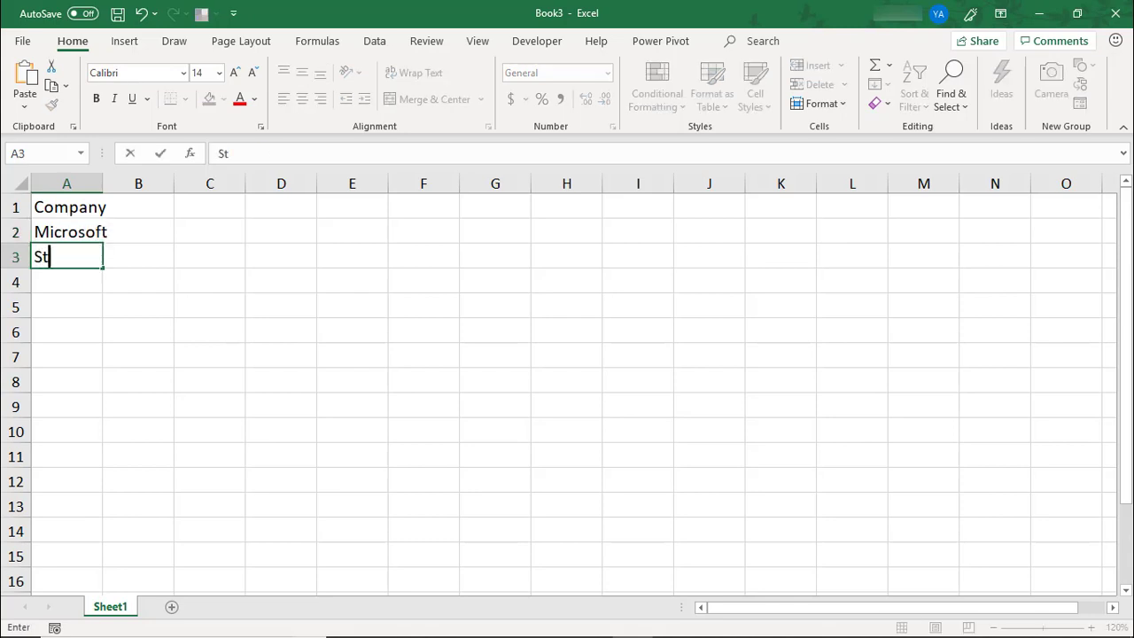
{"action": "type", "text": "arbucks"}
{"action": "key", "text": "Return"}
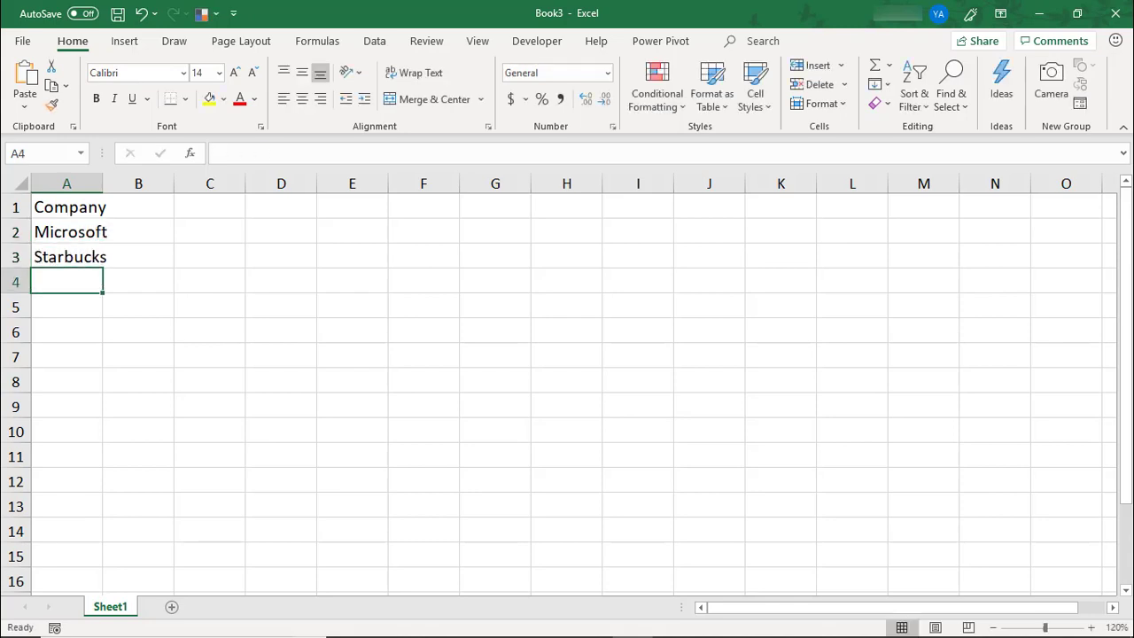
Step: Format the list as a green medium table with headers and no filter button
{"action": "left_click", "coordinate": [64, 238]}
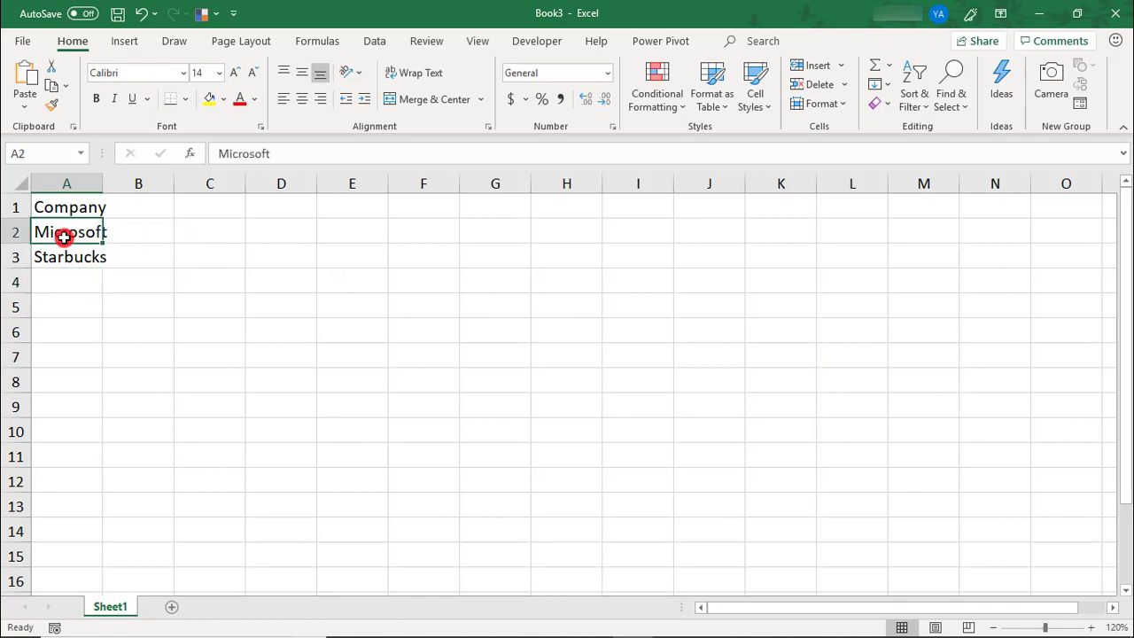
{"action": "left_click", "coordinate": [711, 95]}
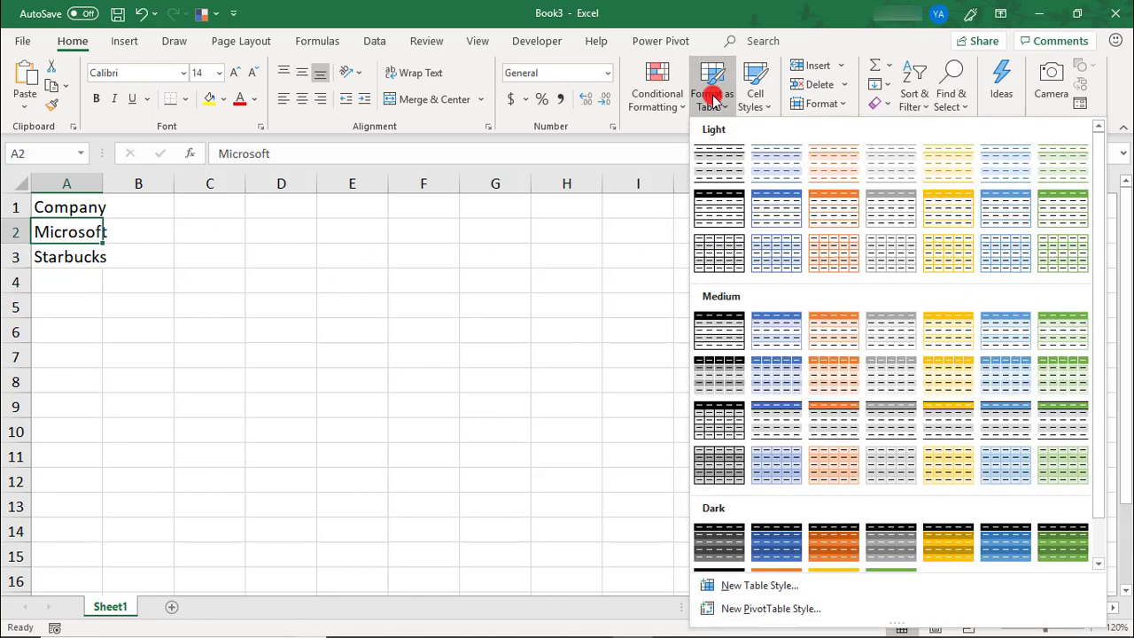
{"action": "left_click", "coordinate": [1057, 375]}
{"action": "left_click", "coordinate": [273, 255]}
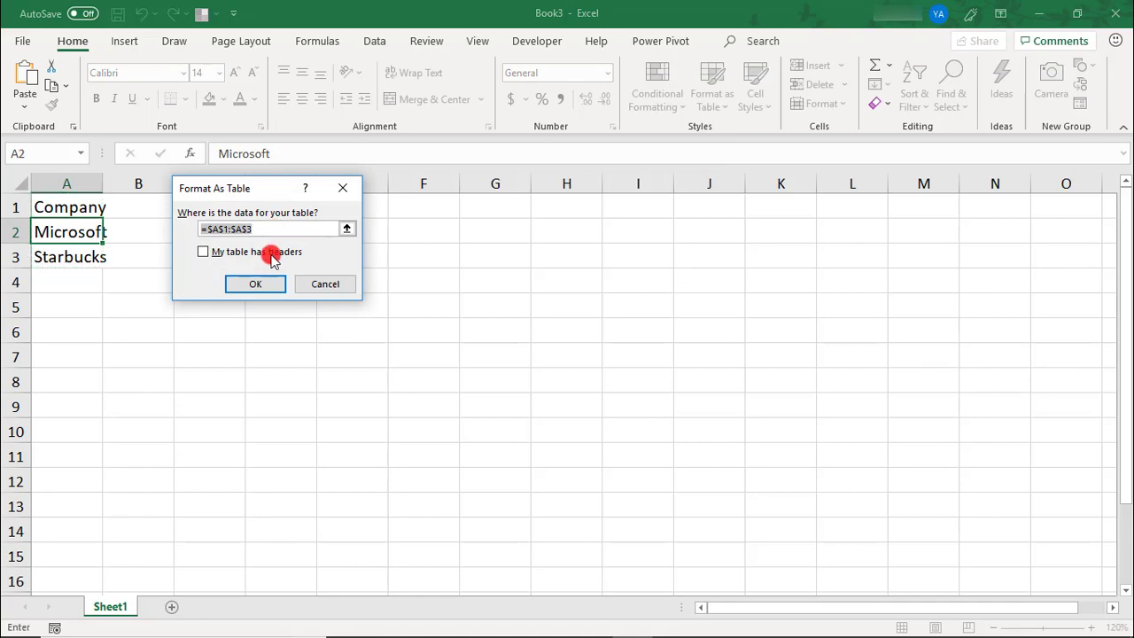
{"action": "left_click", "coordinate": [269, 283]}
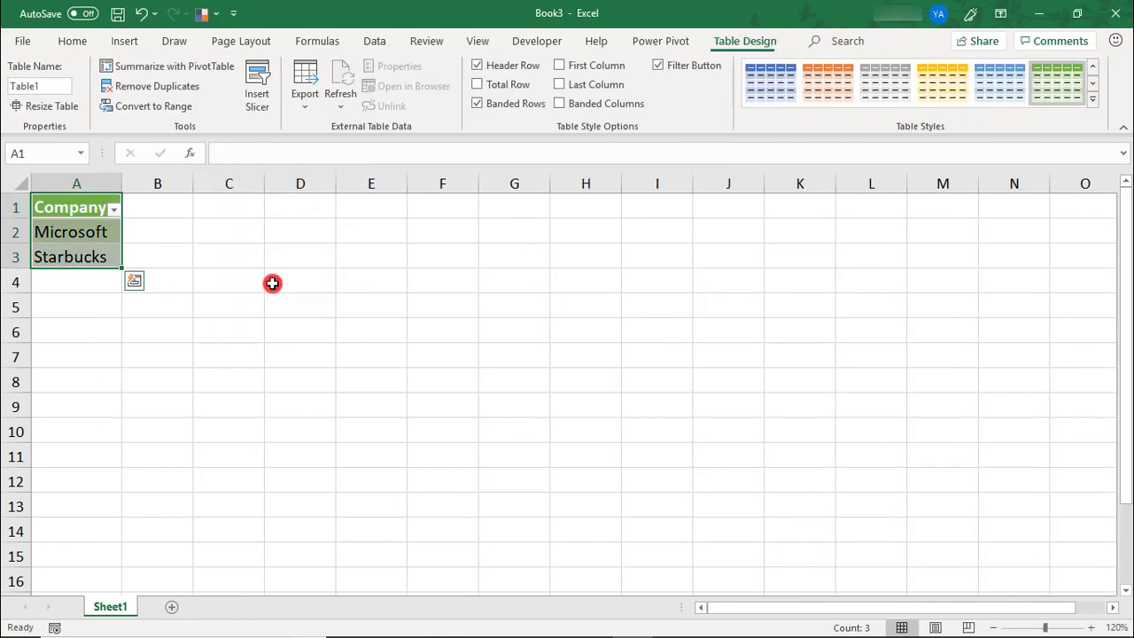
{"action": "left_click", "coordinate": [664, 66]}
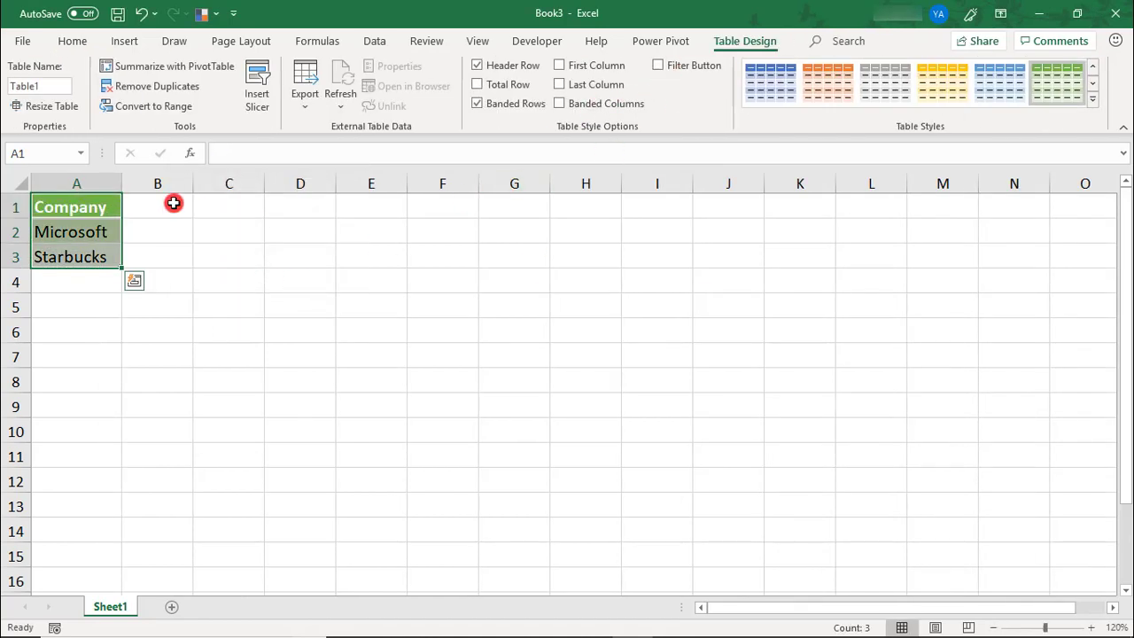
{"action": "left_click", "coordinate": [84, 232]}
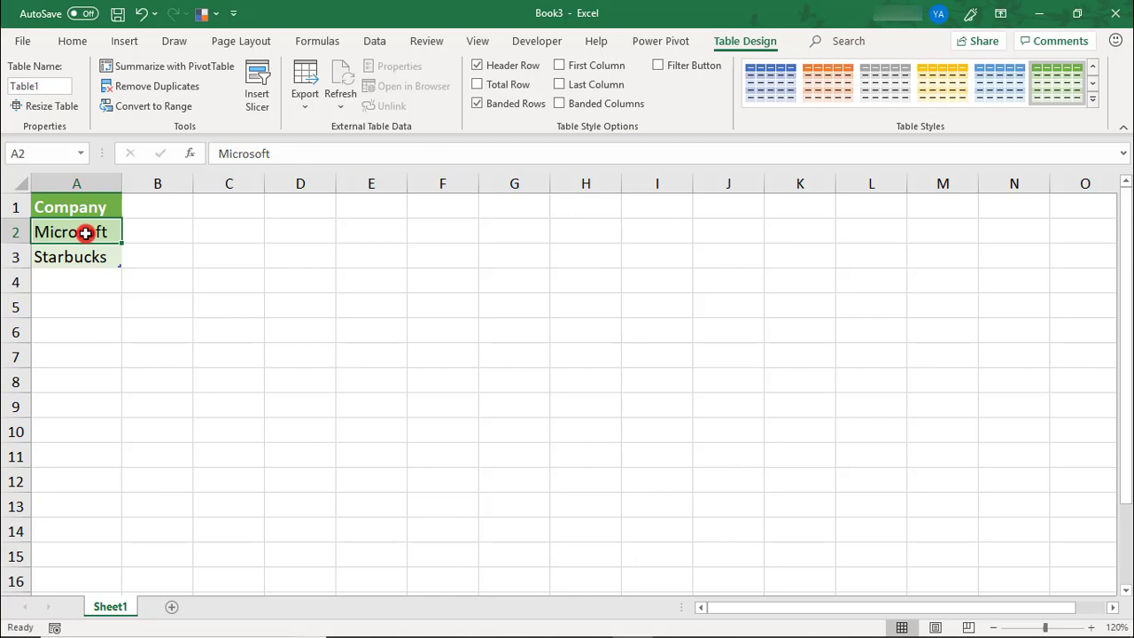
Step: Convert Microsoft and Starbucks to the Stocks data type and autofit column A
{"action": "left_click_drag", "start_coordinate": [84, 228], "coordinate": [90, 254]}
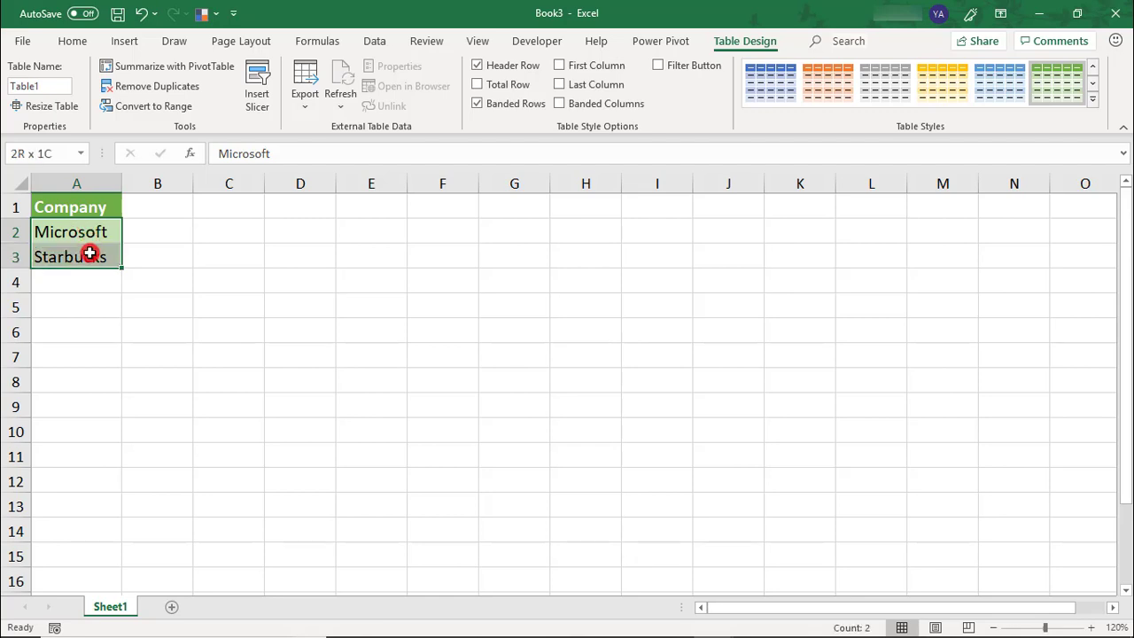
{"action": "left_click", "coordinate": [370, 46]}
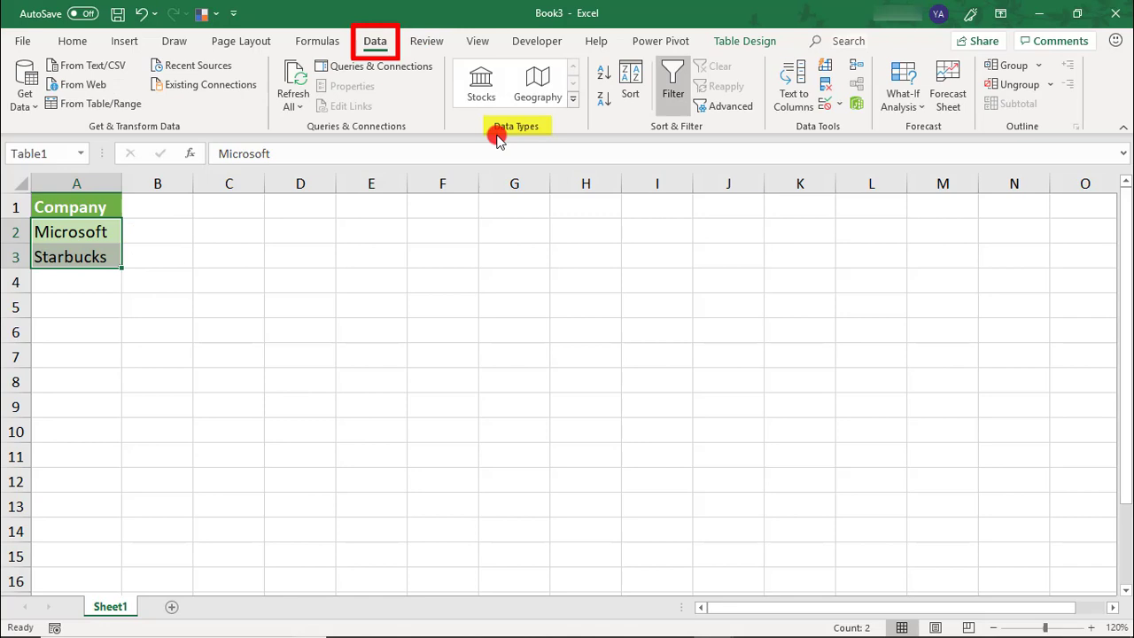
{"action": "left_click", "coordinate": [483, 87]}
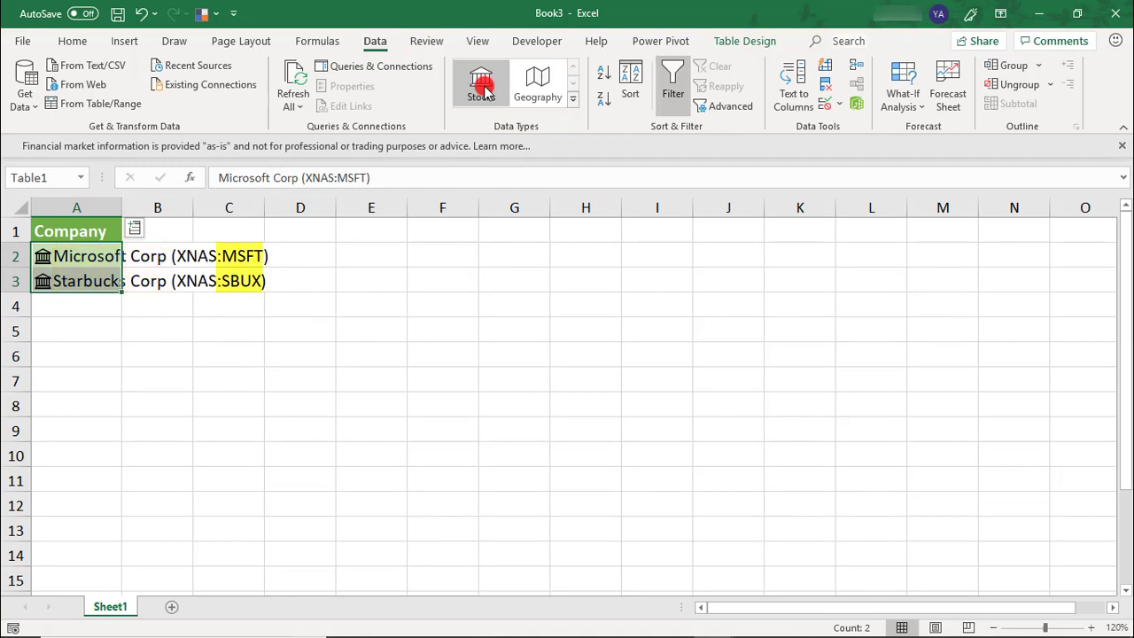
{"action": "double_click", "coordinate": [123, 208]}
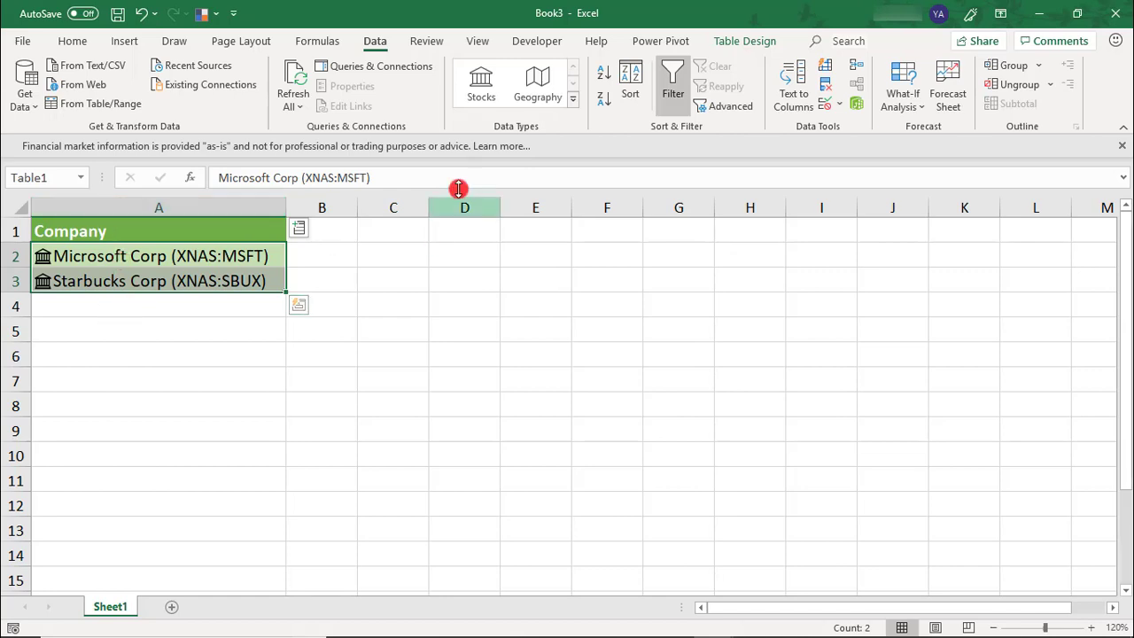
Step: Read the stock data help on Supported Exchanges, then show the Microsoft Corp data card
{"action": "left_click", "coordinate": [494, 146]}
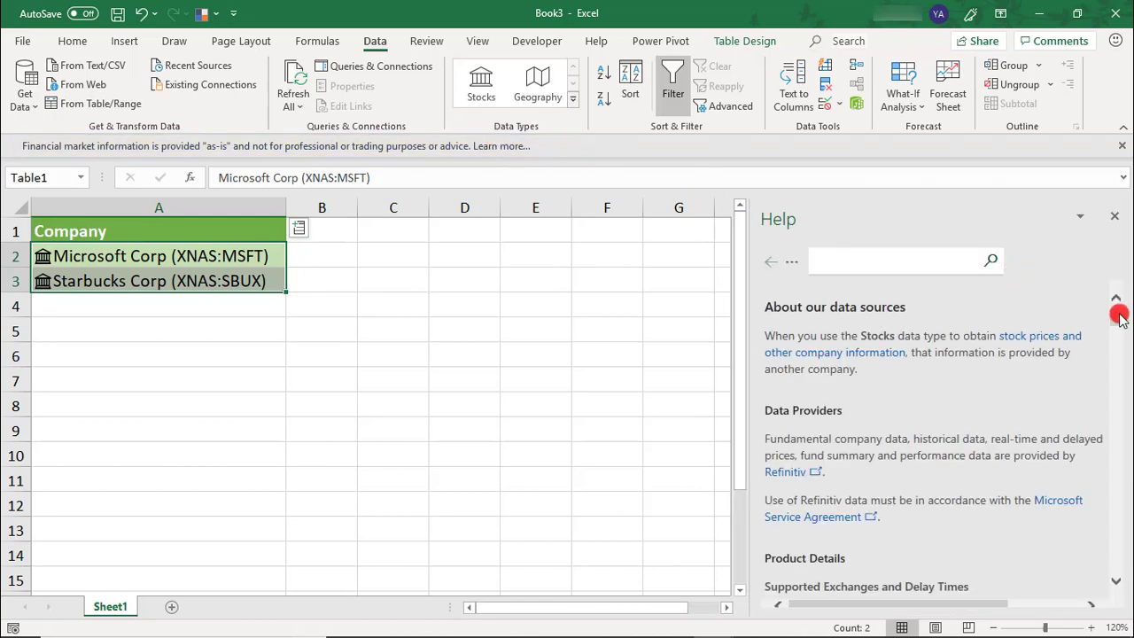
{"action": "left_click_drag", "start_coordinate": [1116, 317], "coordinate": [1107, 616]}
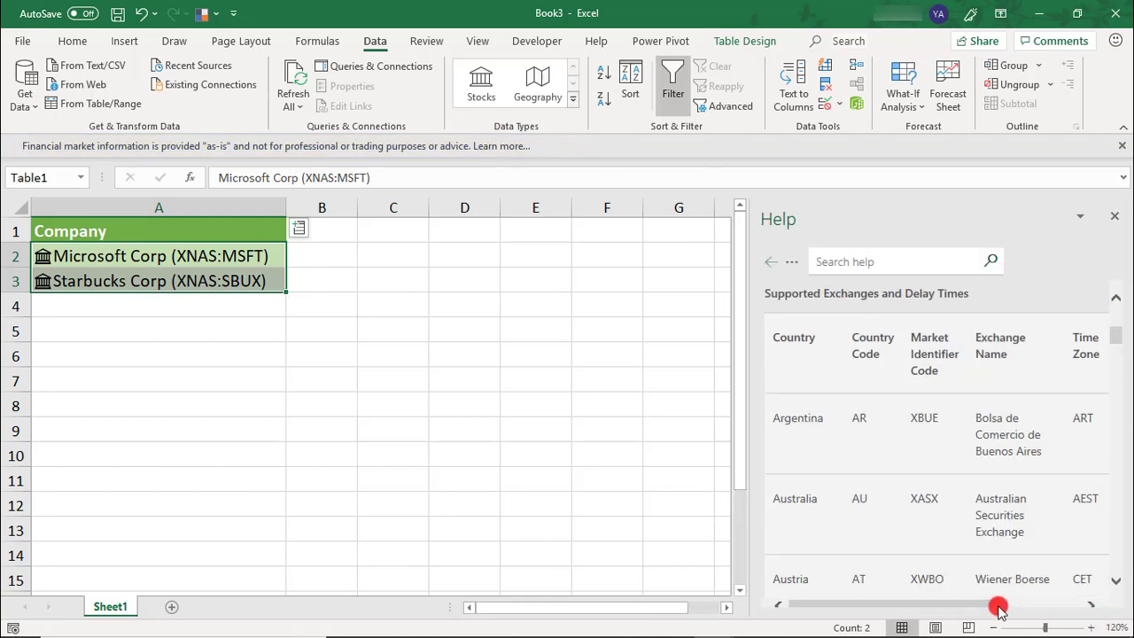
{"action": "left_click_drag", "start_coordinate": [999, 604], "coordinate": [1074, 602]}
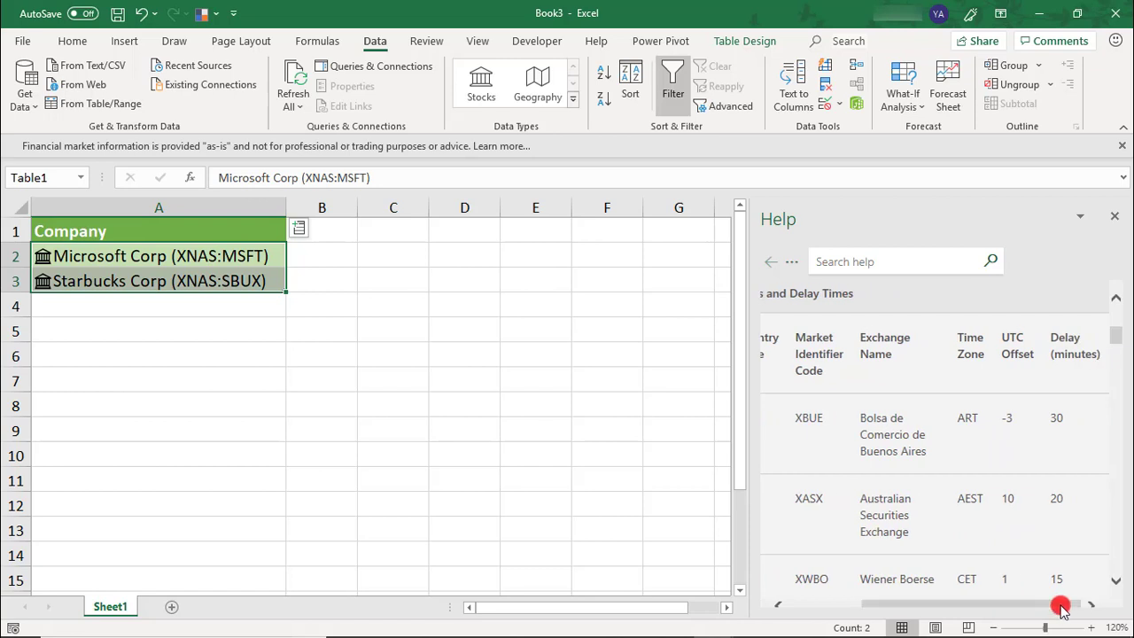
{"action": "left_click", "coordinate": [43, 256]}
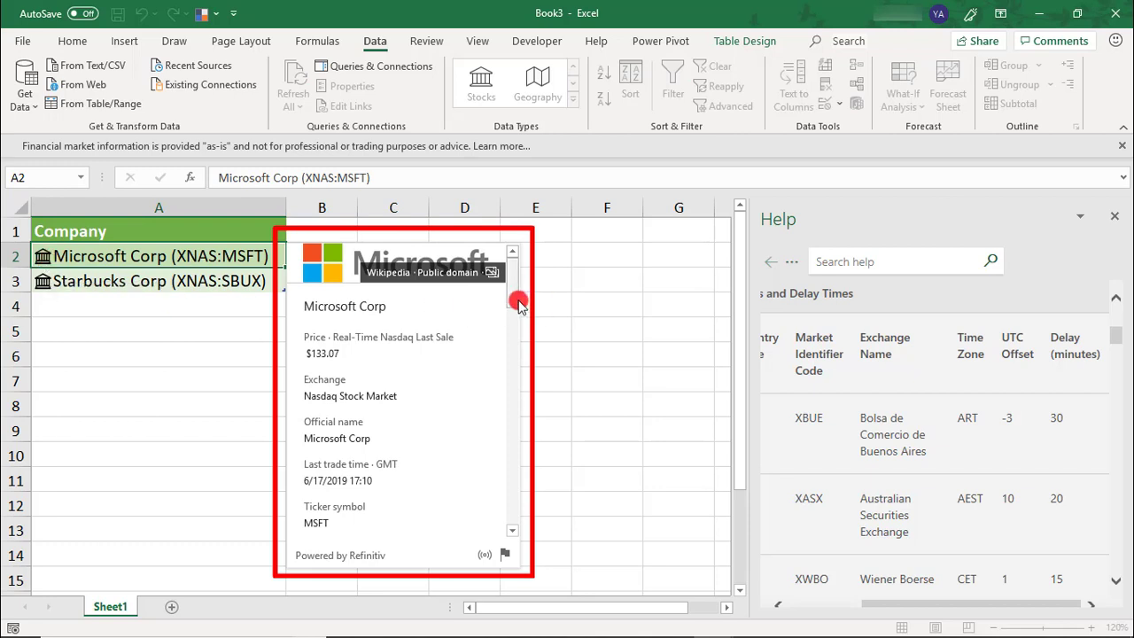
{"action": "mouse_move", "coordinate": [516, 299]}
{"action": "left_mouse_down"}
{"action": "mouse_move", "coordinate": [527, 449]}
{"action": "mouse_move", "coordinate": [523, 314]}
{"action": "mouse_move", "coordinate": [539, 306]}
{"action": "left_mouse_up"}
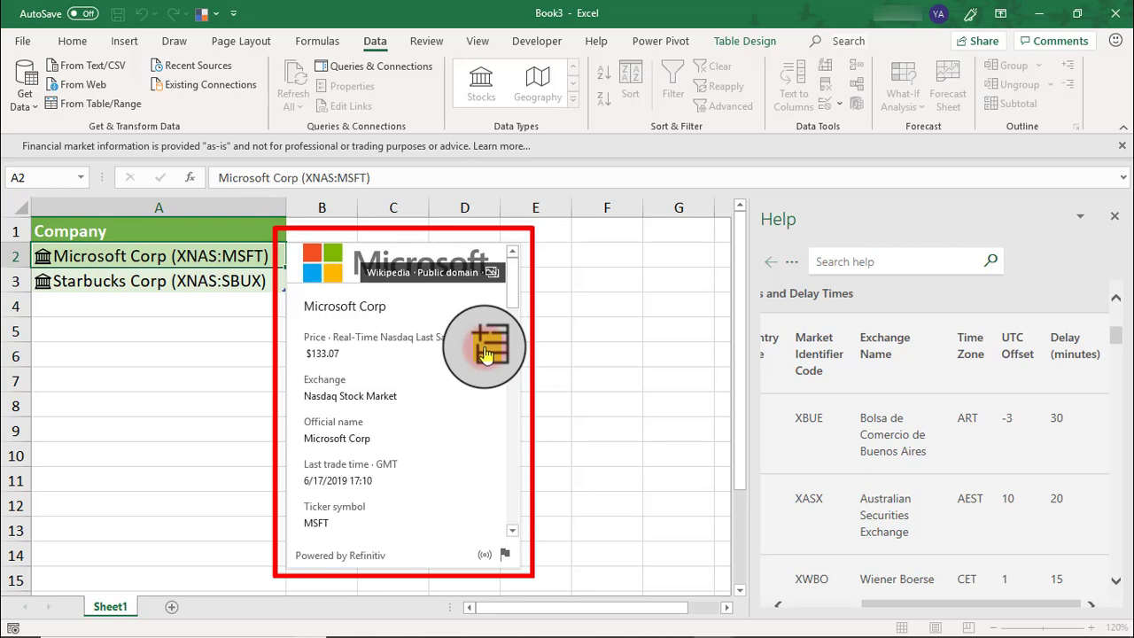
Step: Add autofitted Price, 52 week high and 52 week low columns to the stock table
{"action": "left_click", "coordinate": [485, 355]}
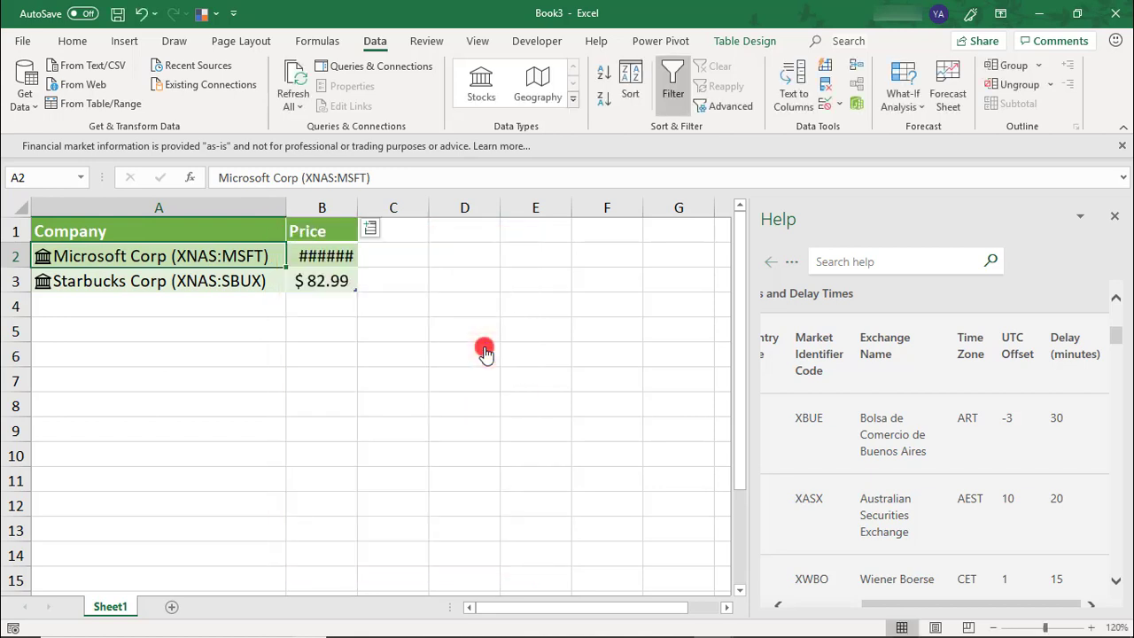
{"action": "double_click", "coordinate": [354, 206]}
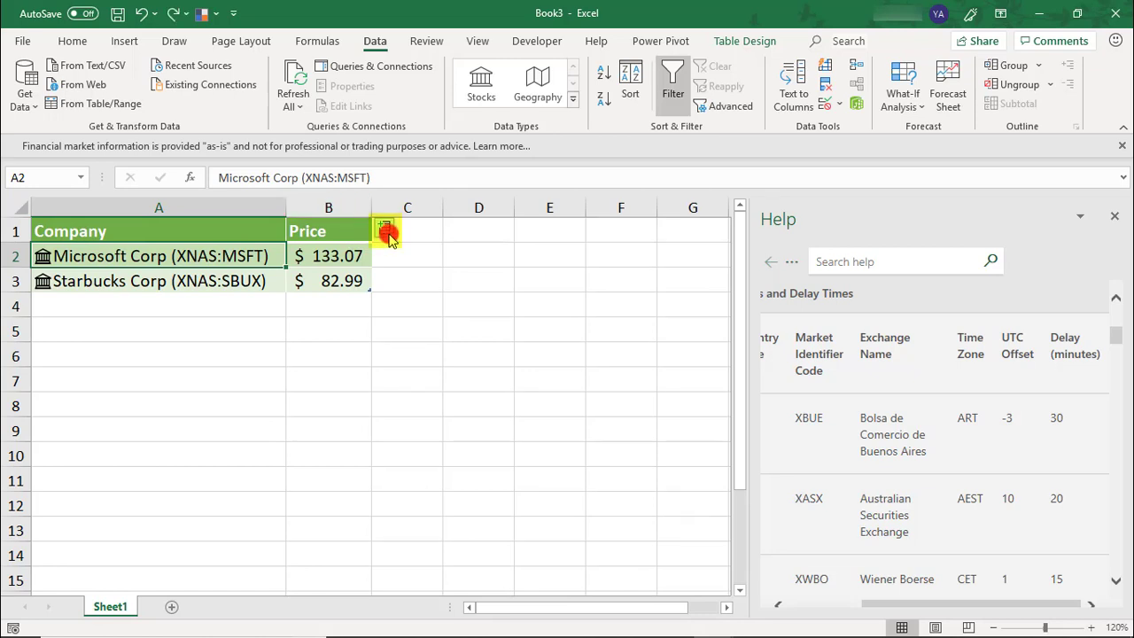
{"action": "left_click", "coordinate": [387, 232]}
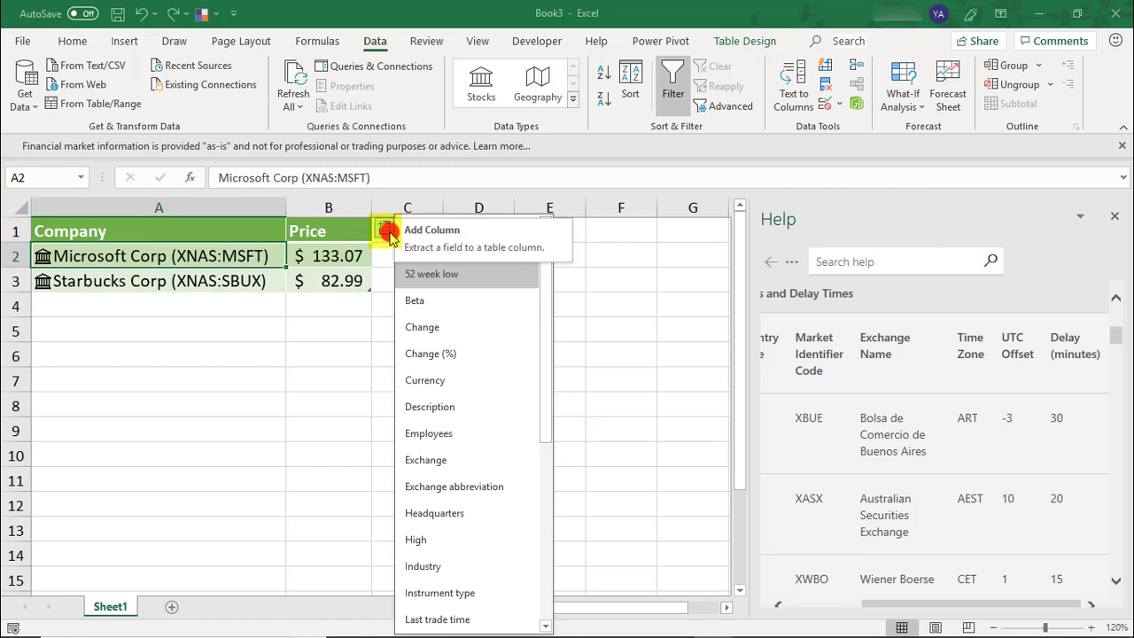
{"action": "left_click", "coordinate": [410, 246]}
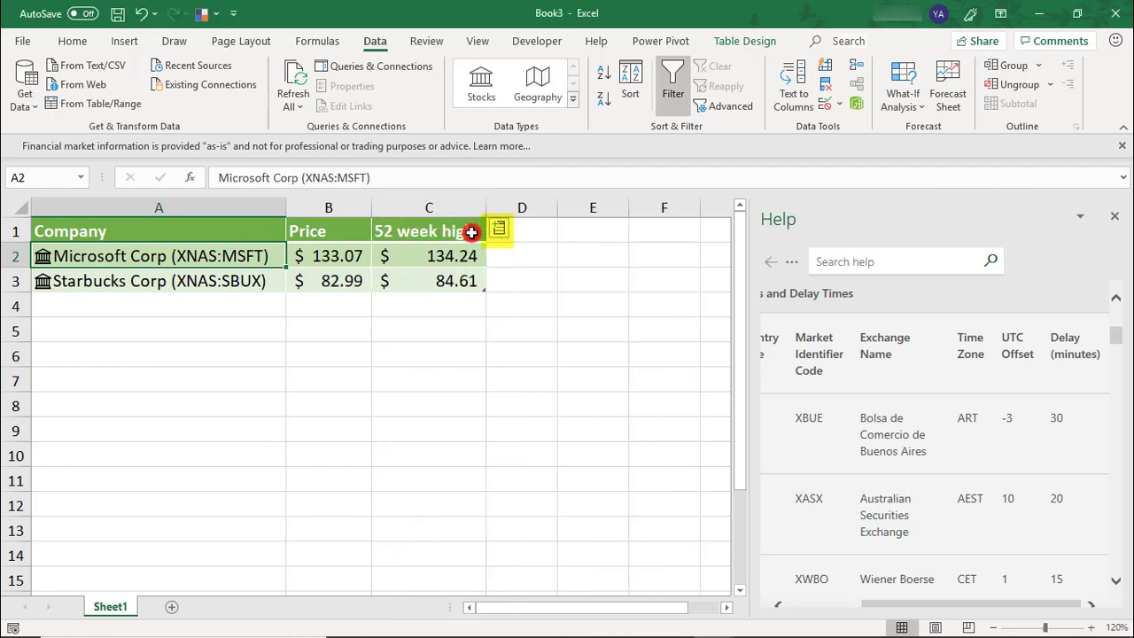
{"action": "left_click", "coordinate": [499, 230]}
{"action": "left_click", "coordinate": [506, 270]}
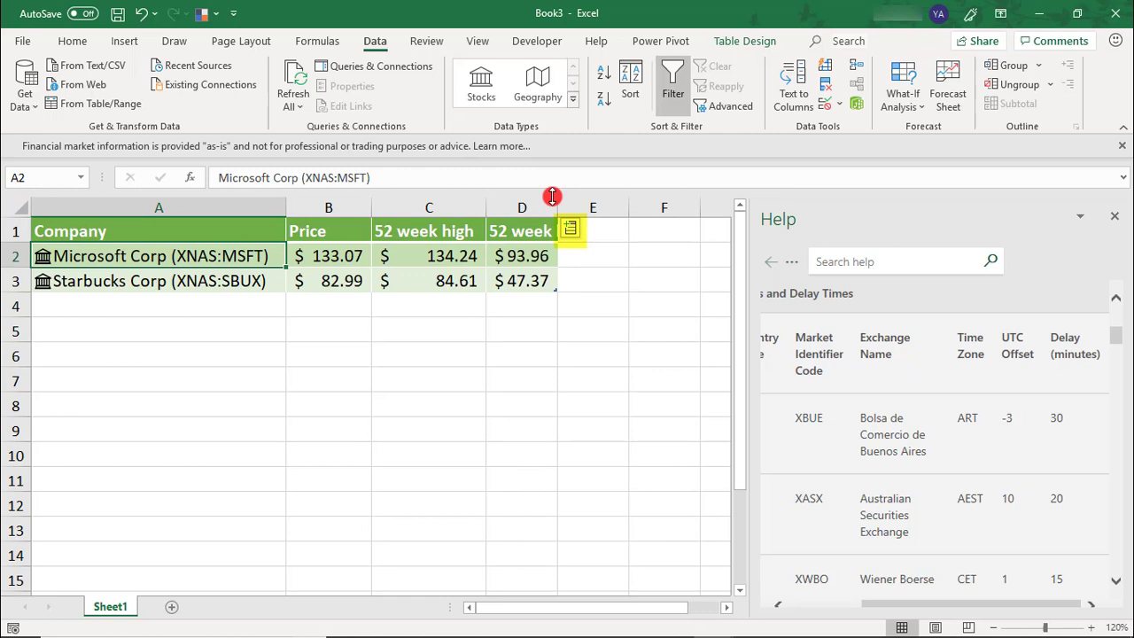
{"action": "double_click", "coordinate": [554, 204]}
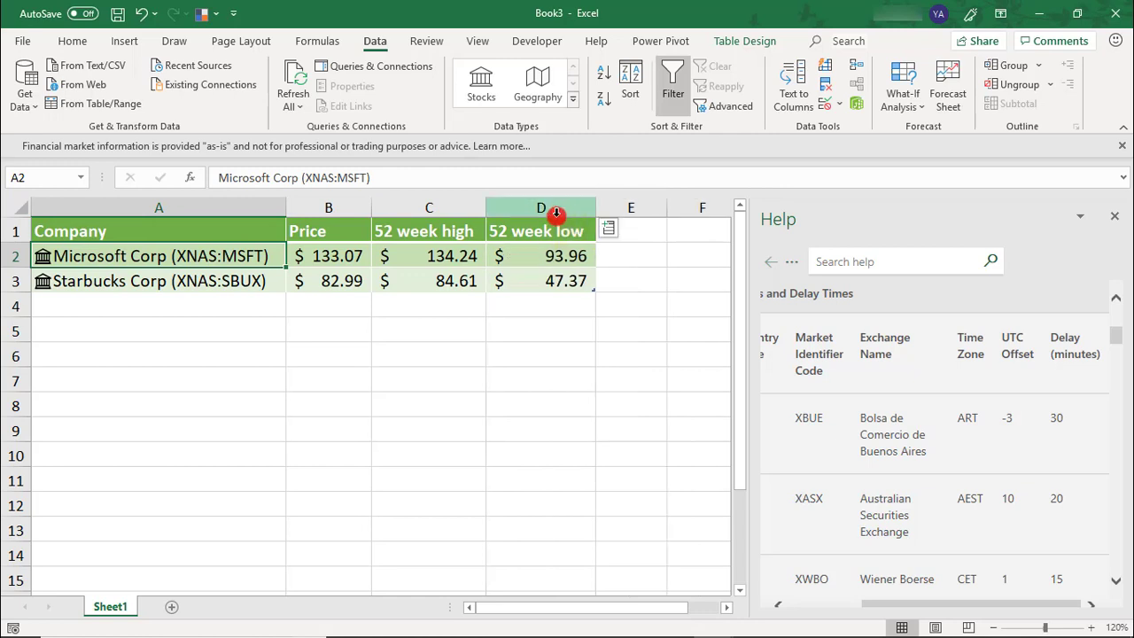
Step: Refresh the stock table's data from its right-click menu
{"action": "right_click", "coordinate": [267, 256]}
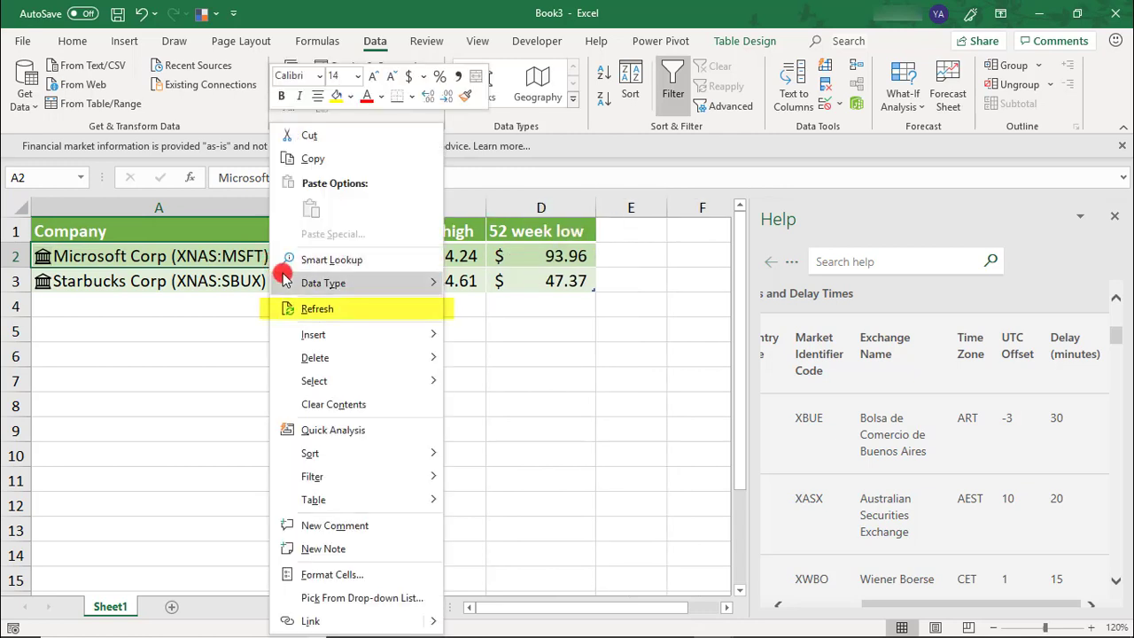
{"action": "left_click", "coordinate": [295, 308]}
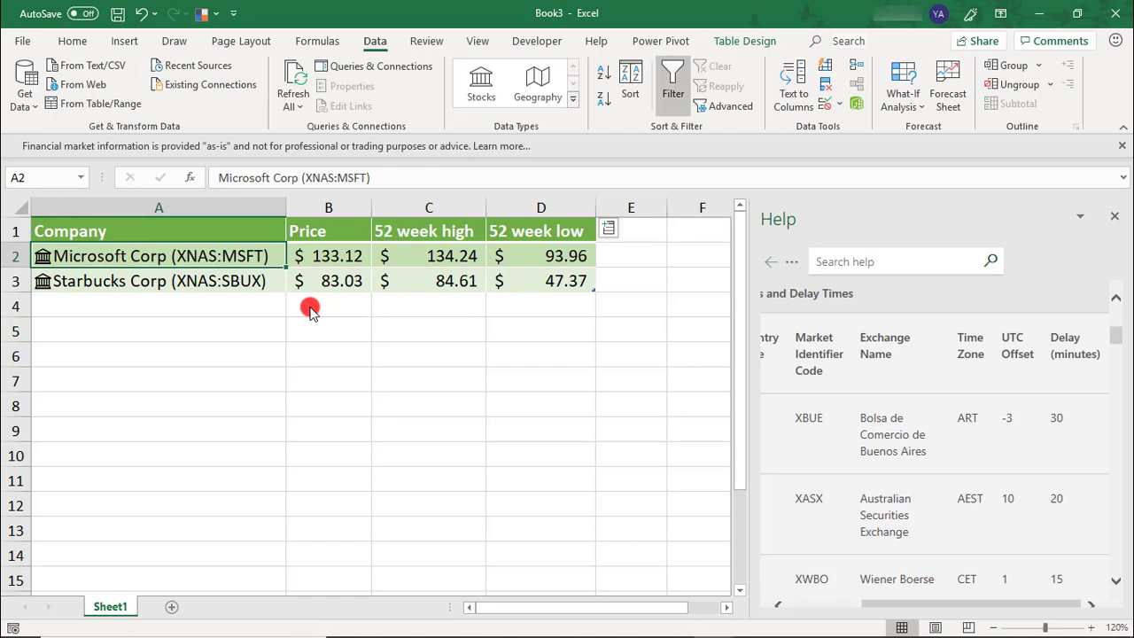
Step: Copy the stock table A1:D3 and paste it at A5
{"action": "left_click_drag", "start_coordinate": [240, 232], "coordinate": [538, 274]}
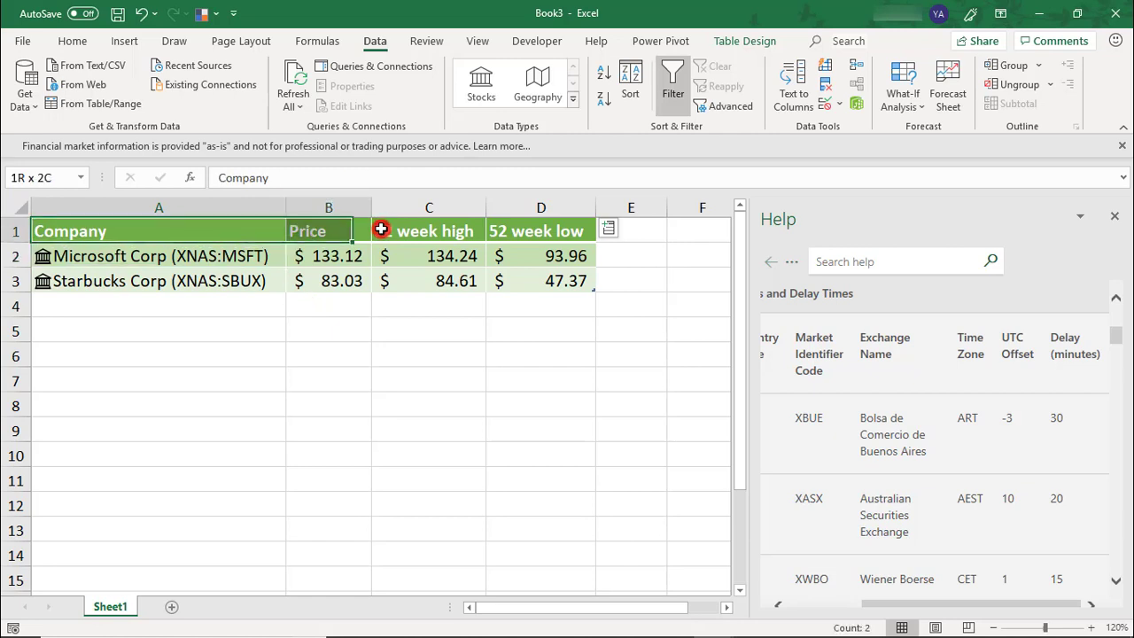
{"action": "key", "text": "ctrl+c"}
{"action": "left_click", "coordinate": [207, 330]}
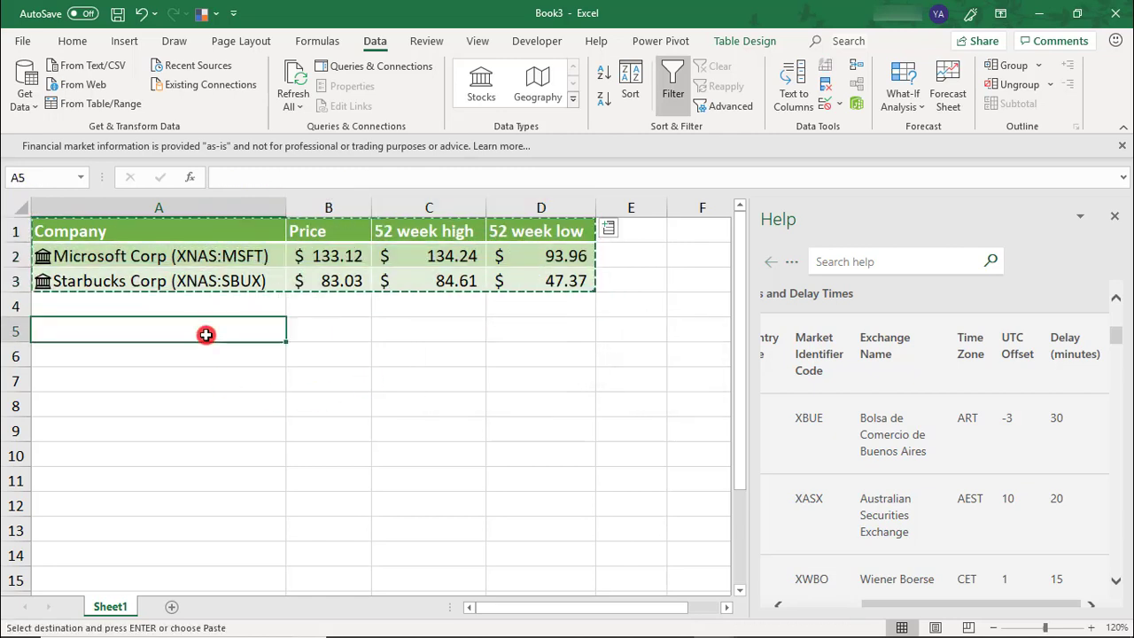
{"action": "key", "text": "ctrl+v"}
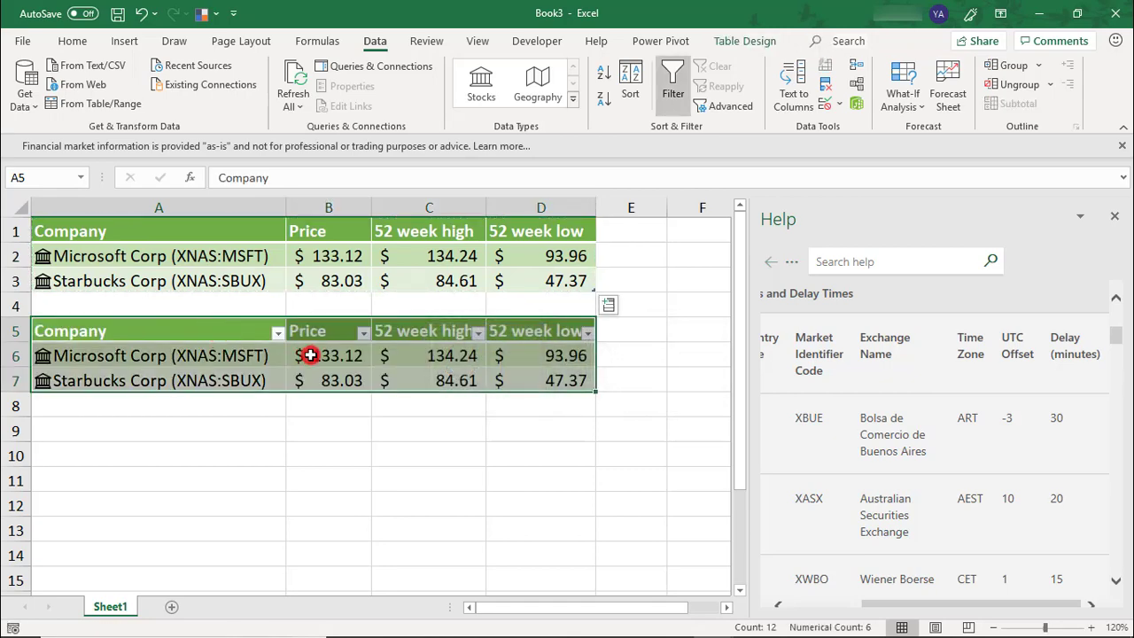
Step: Paste the copied figures in B6:D7 back over themselves as plain values
{"action": "left_click_drag", "start_coordinate": [311, 355], "coordinate": [543, 375]}
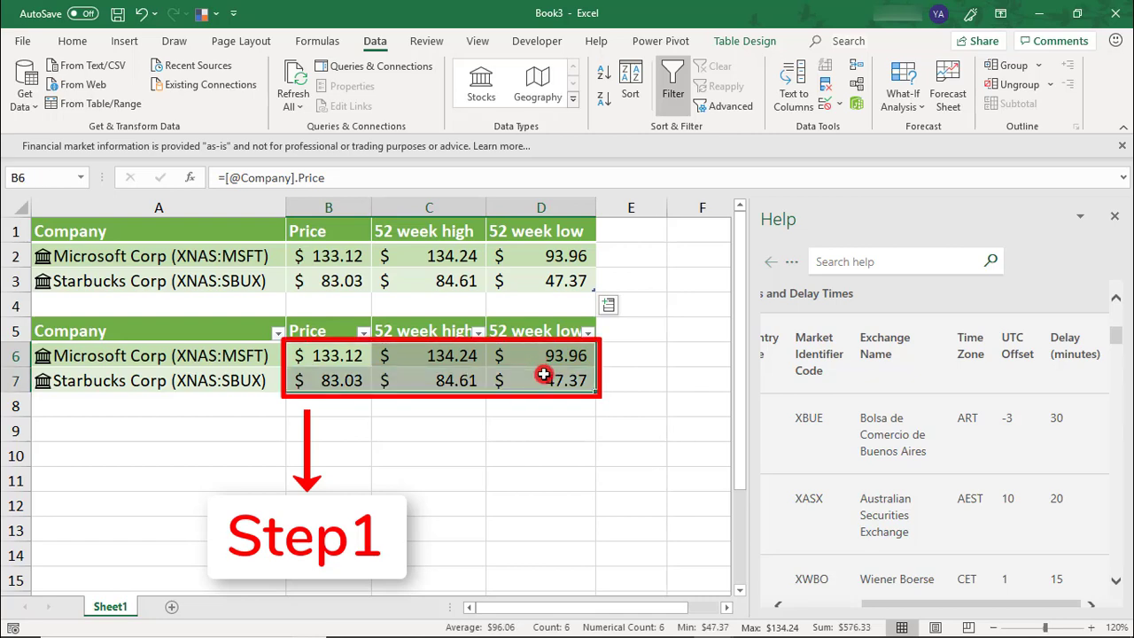
{"action": "right_click", "coordinate": [382, 362]}
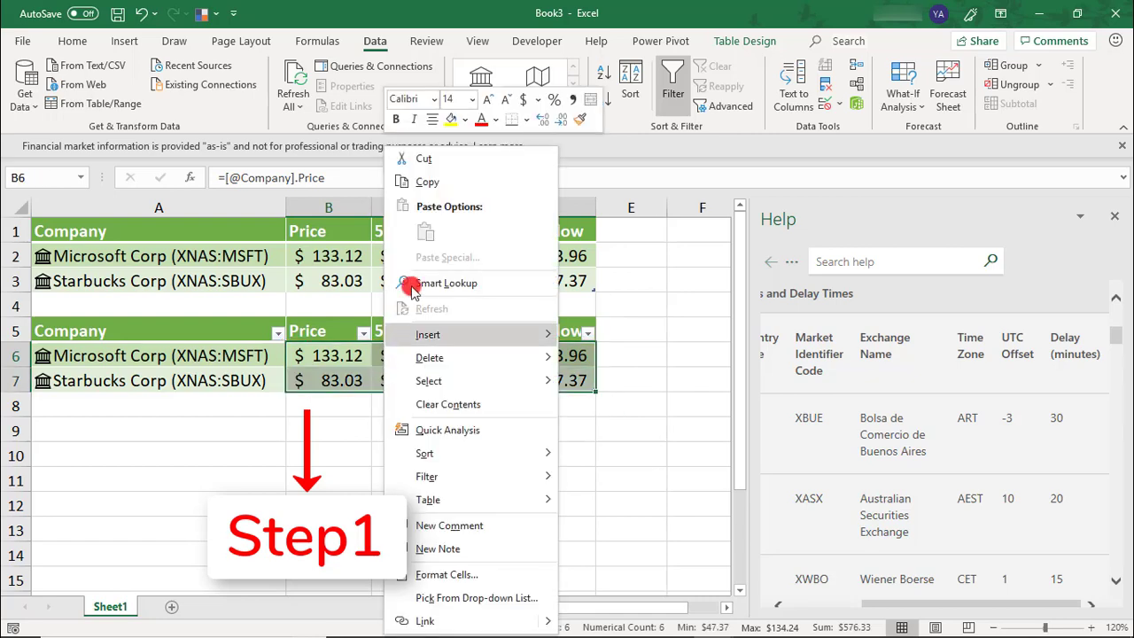
{"action": "left_click", "coordinate": [430, 179]}
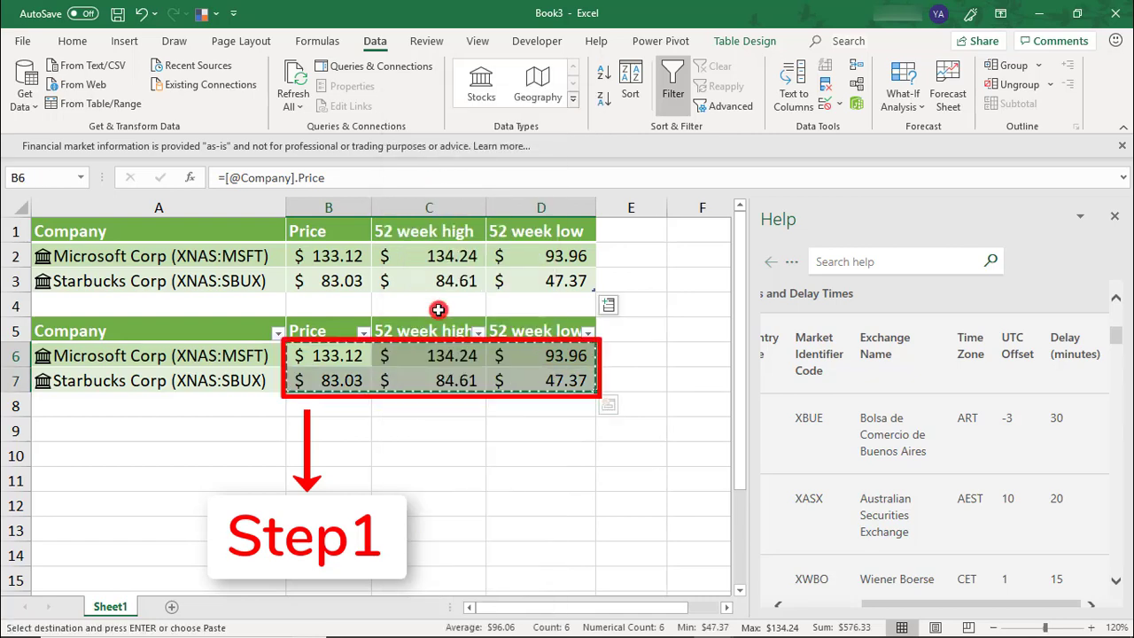
{"action": "right_click", "coordinate": [335, 353]}
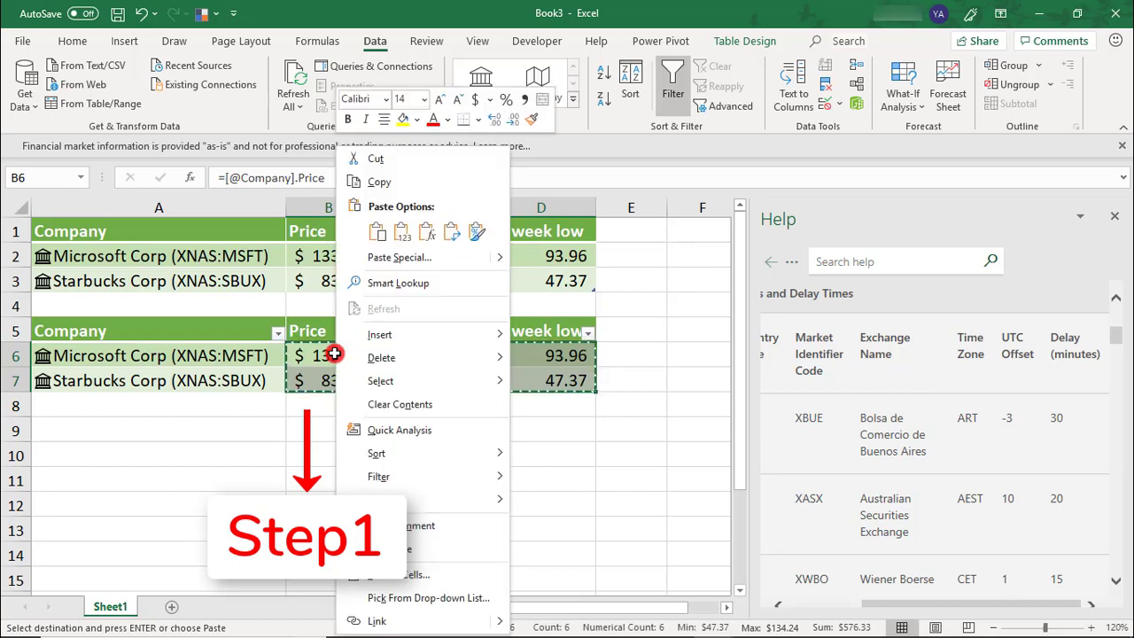
{"action": "left_click", "coordinate": [401, 231]}
Step: Convert the copied company names in A6:A7 to plain text
{"action": "left_click_drag", "start_coordinate": [256, 358], "coordinate": [258, 379]}
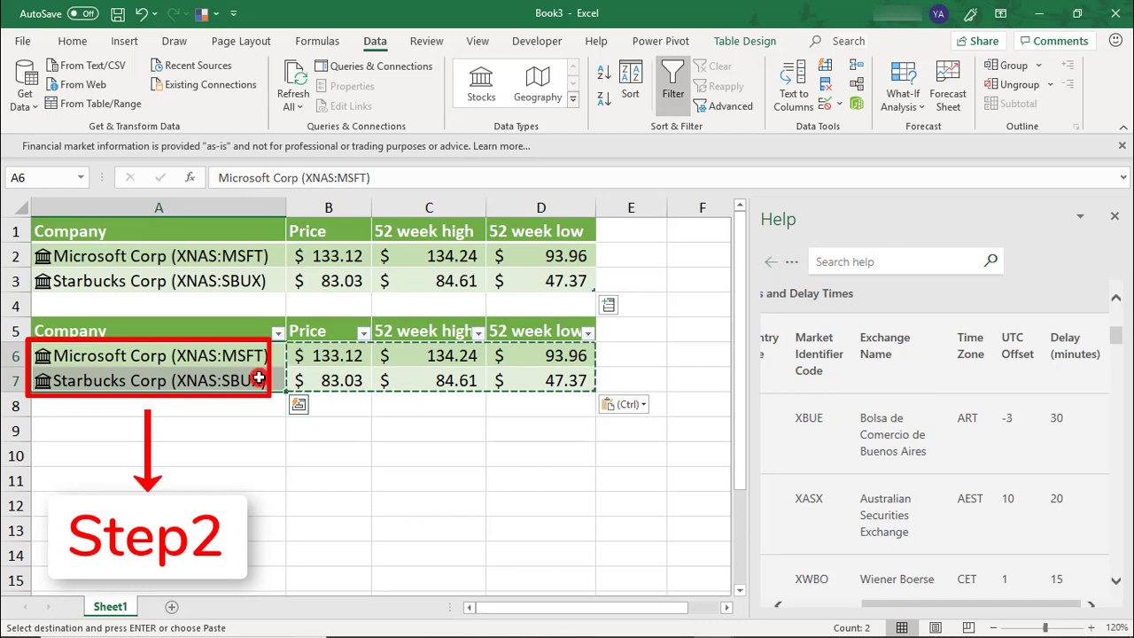
{"action": "right_click", "coordinate": [260, 378]}
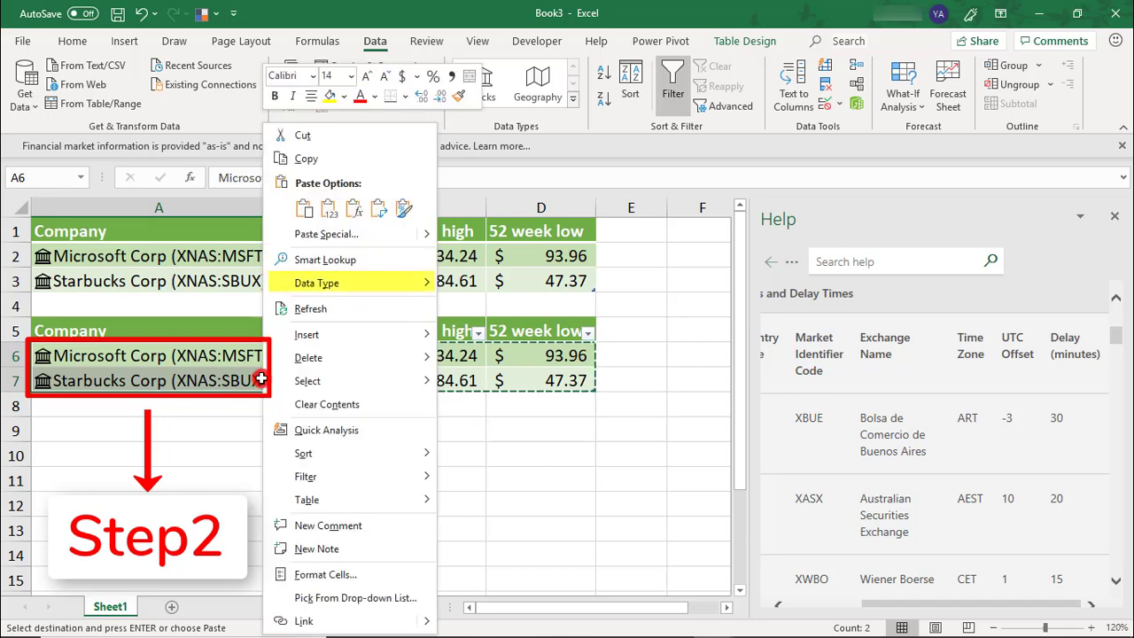
{"action": "mouse_move", "coordinate": [316, 283]}
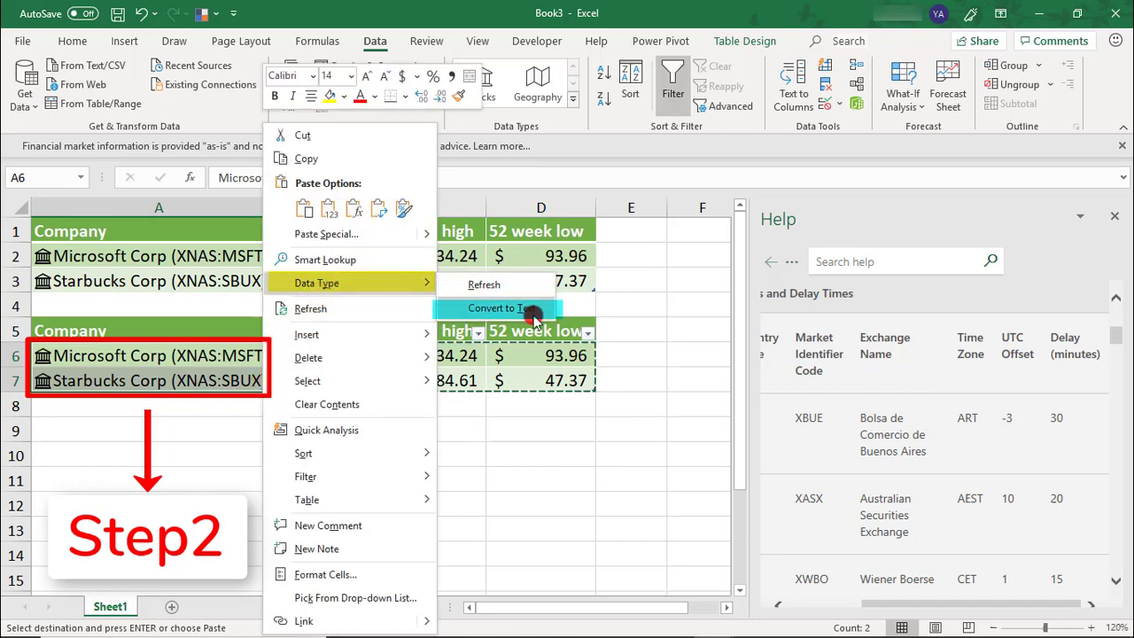
{"action": "left_click", "coordinate": [478, 306]}
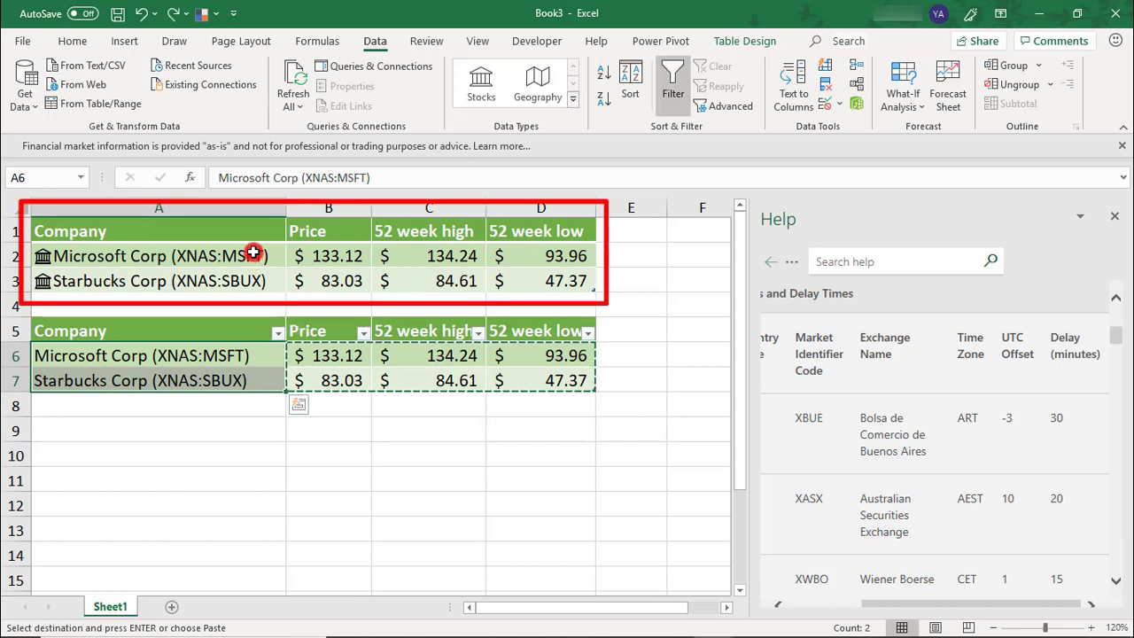
Step: Convert the original company names in A2:A3 to plain text
{"action": "left_click_drag", "start_coordinate": [248, 256], "coordinate": [252, 280]}
{"action": "right_click", "coordinate": [253, 280]}
{"action": "mouse_move", "coordinate": [310, 283]}
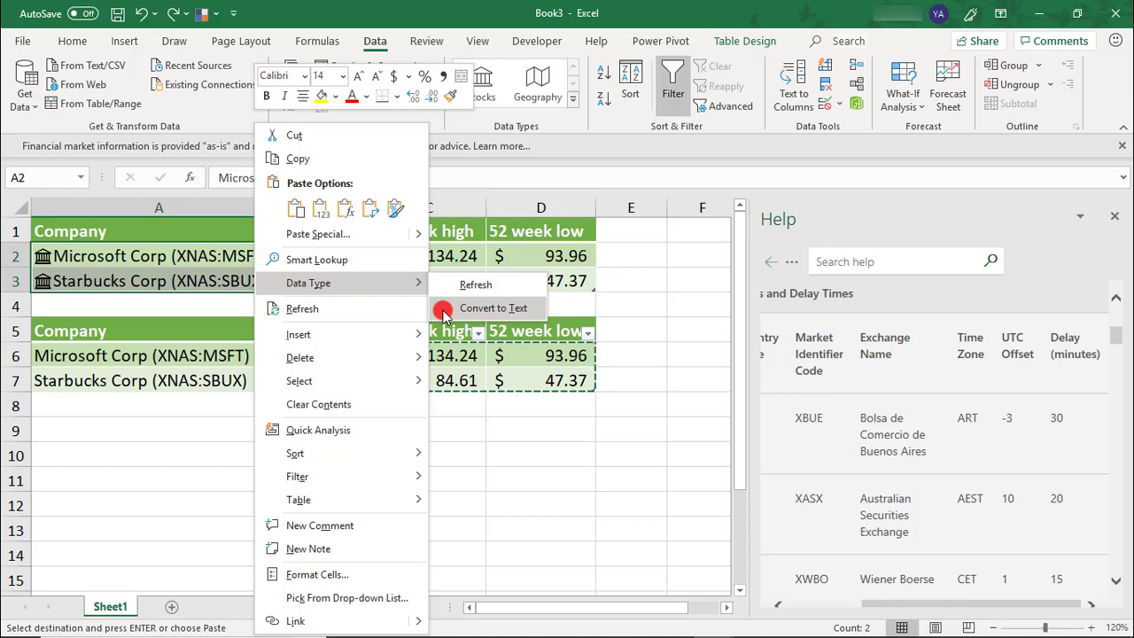
{"action": "left_click", "coordinate": [443, 308]}
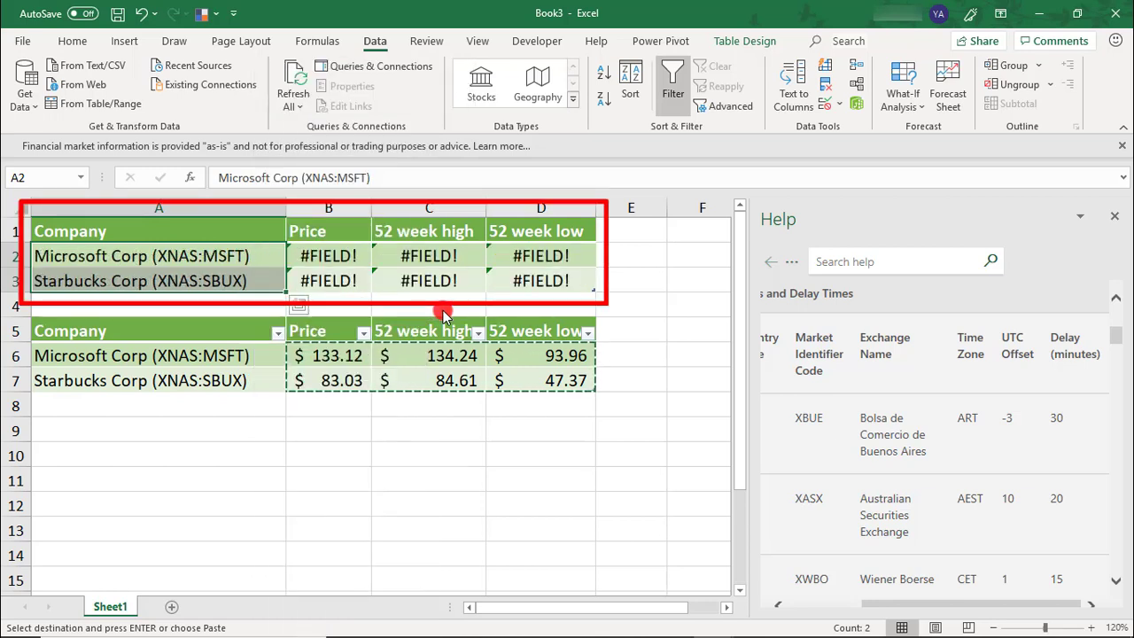